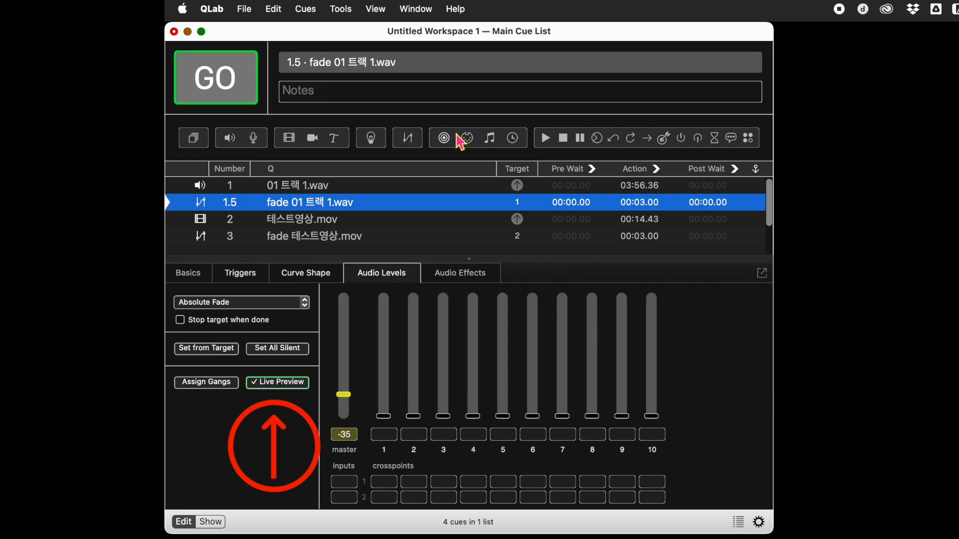
Toggle live fade preview off and back on for the audio fade cue 1.5 and the video fade cue 3
left_click(290, 384)
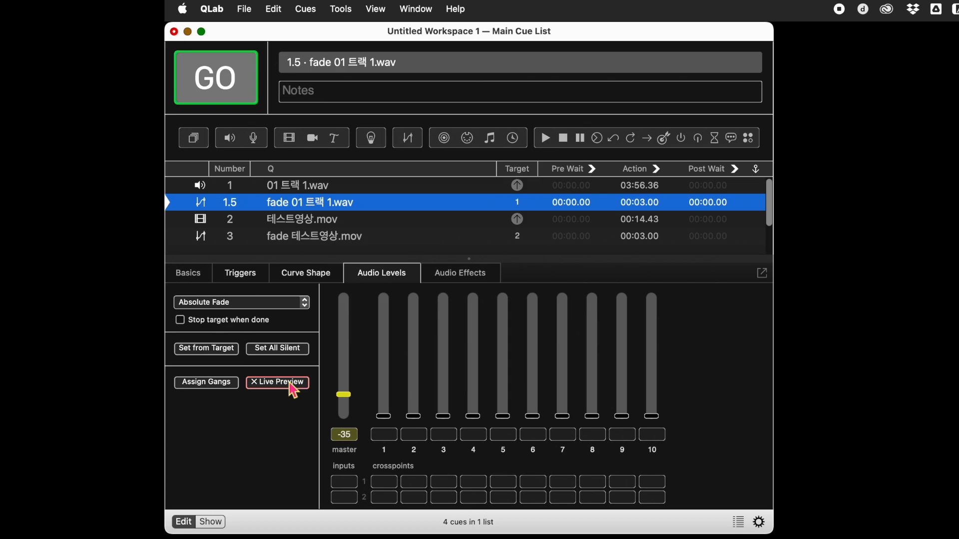
left_click(290, 384)
left_click(343, 10)
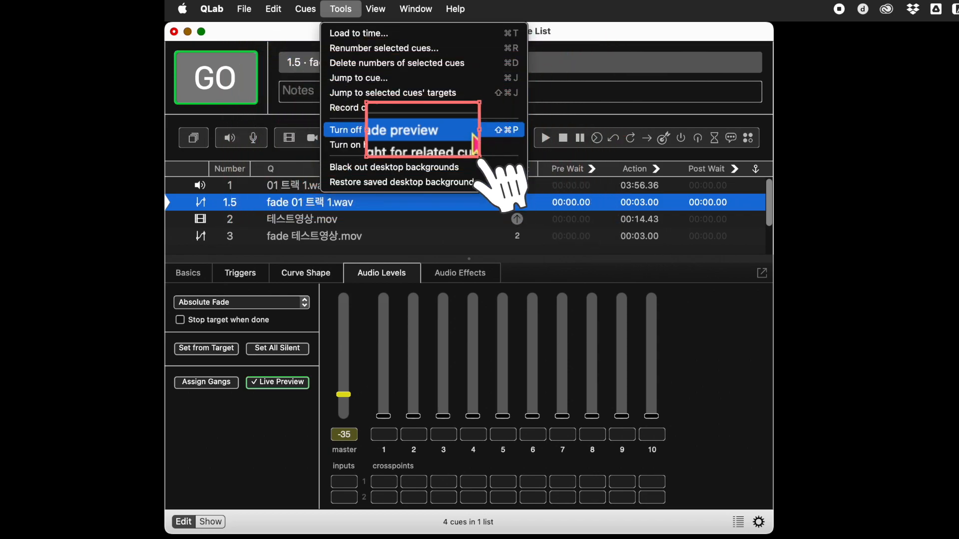
left_click(470, 133)
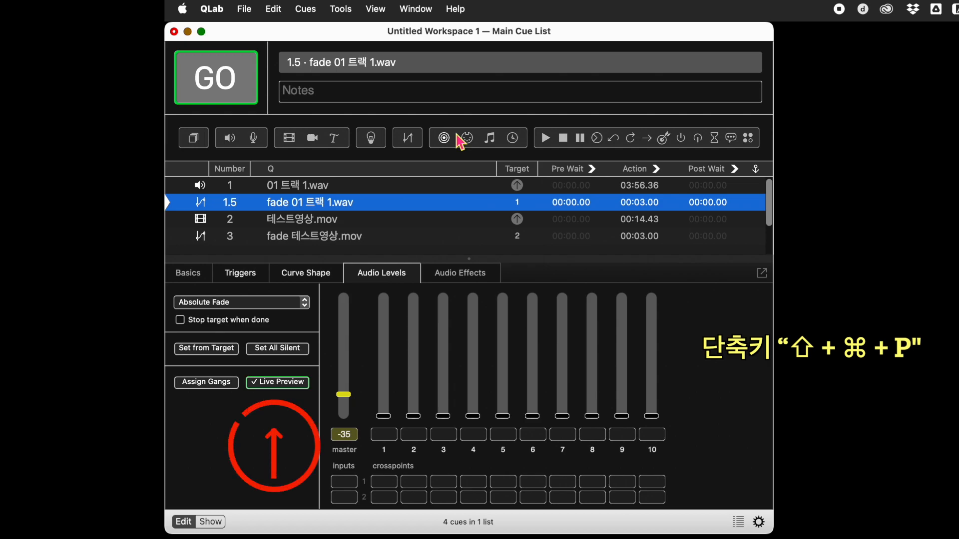
left_click(290, 385)
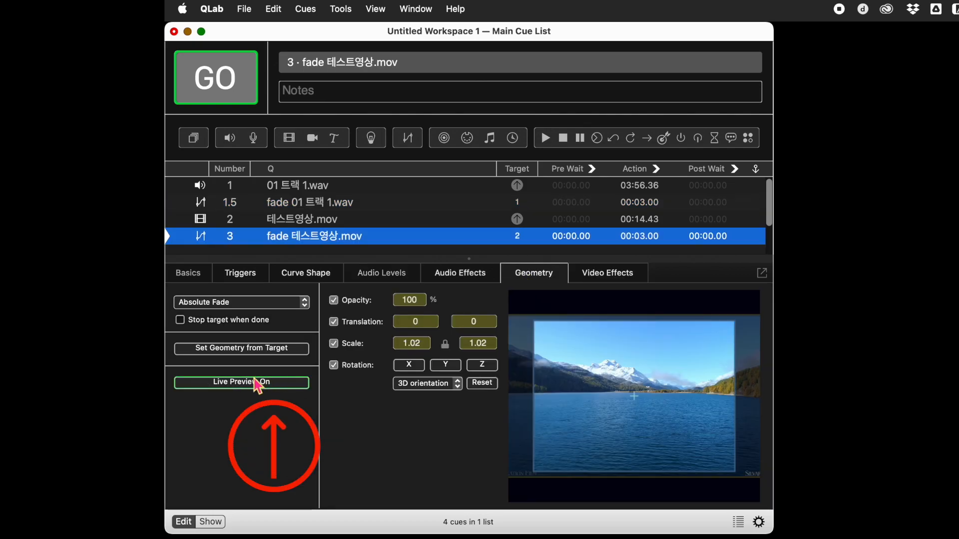
left_click(249, 385)
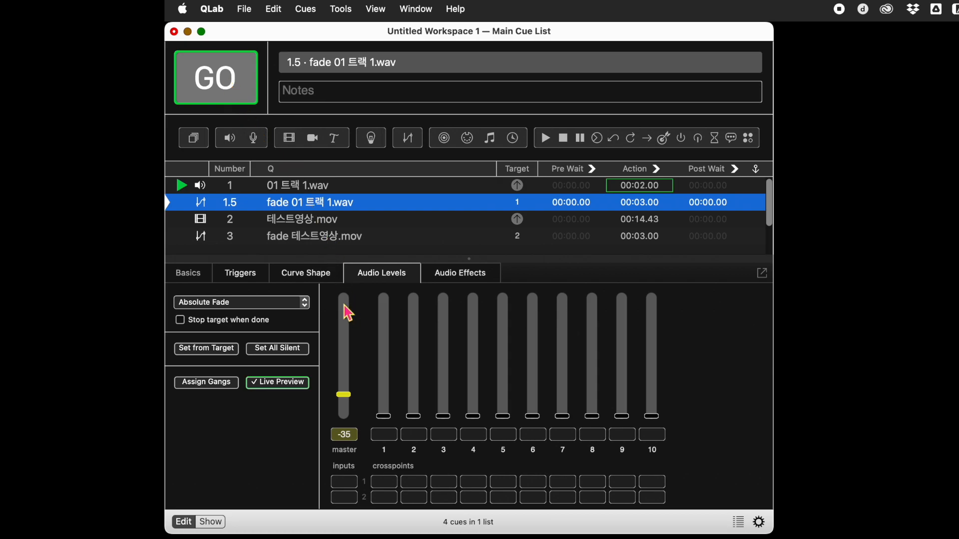
Run the "fade 01 트랙 1.wav" cue, reselect it, and raise its master level slightly with live preview on
left_click(244, 95)
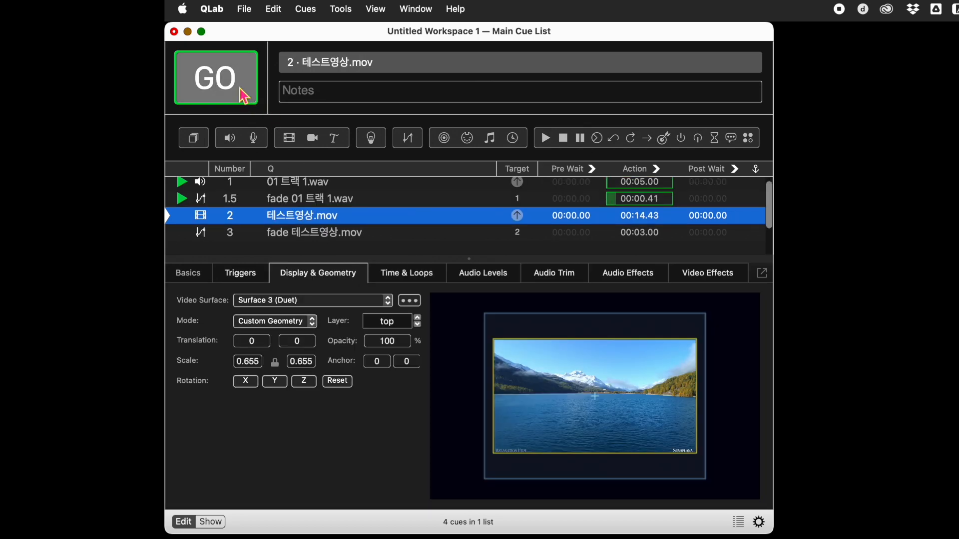
left_click(329, 201)
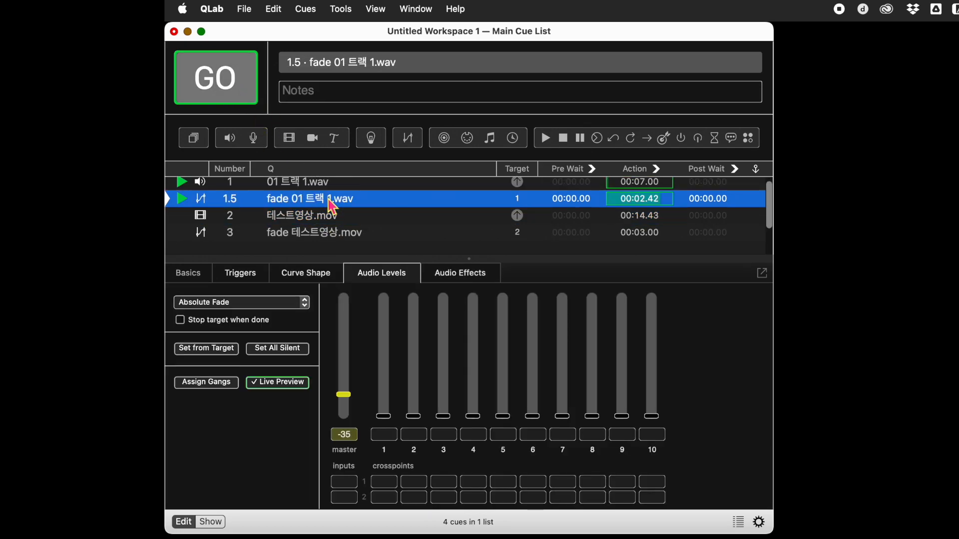
mouse_move(344, 395)
left_mouse_down()
mouse_move(353, 300)
mouse_move(348, 420)
mouse_move(348, 339)
mouse_move(348, 417)
mouse_move(348, 387)
left_mouse_up()
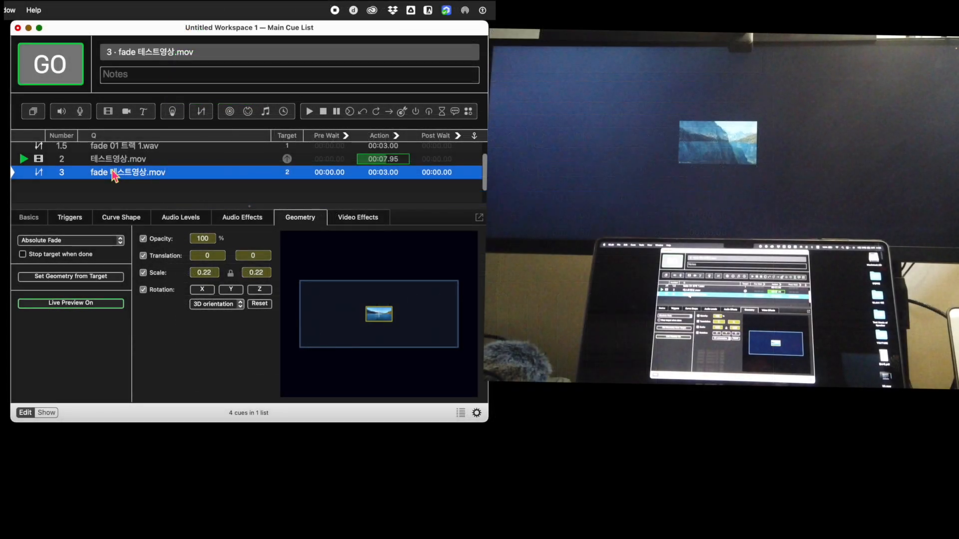
Scale the video in the "fade 테스트영상.mov" cue to 0.57 and rotate it to about -32 degrees around the X axis
left_click(210, 272)
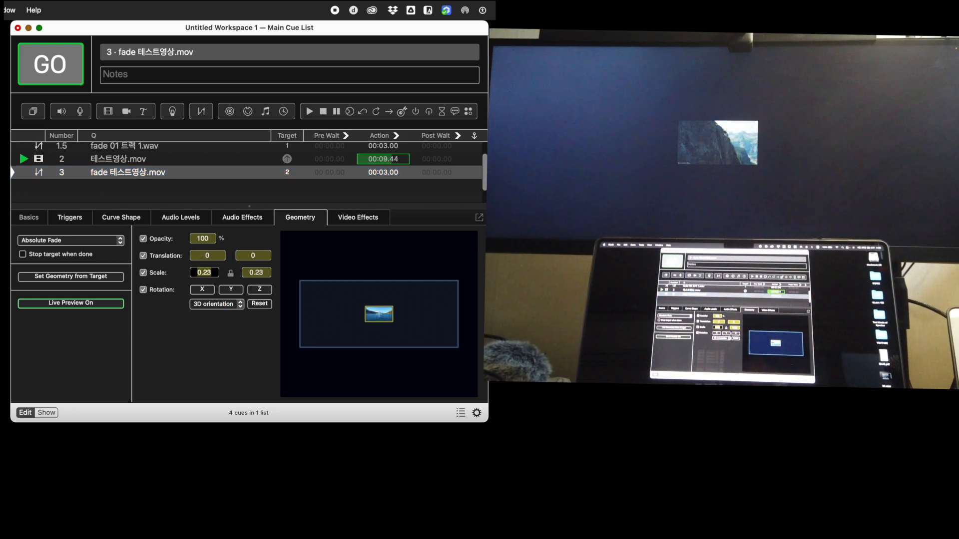
type("0.36")
key("Return")
left_click_drag(204, 273, 210, 307)
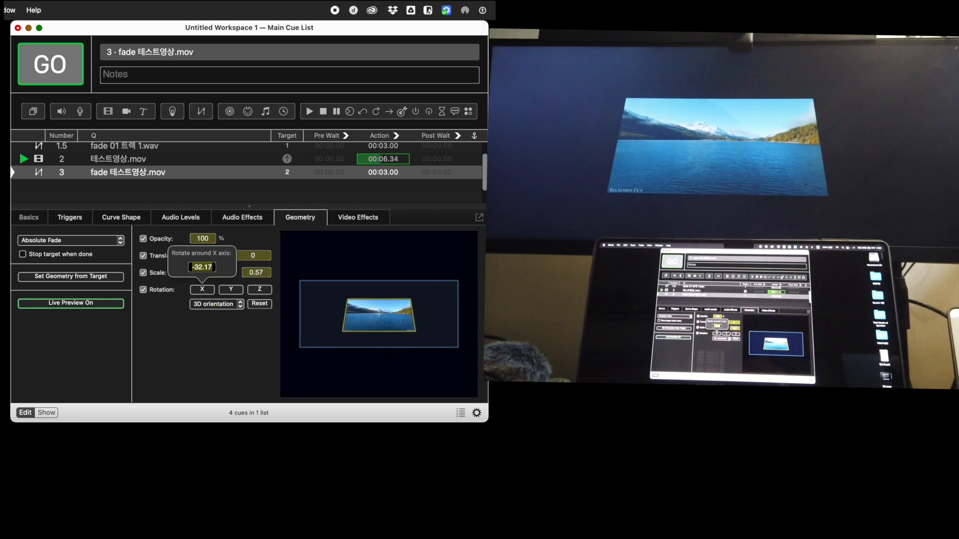
Try rotating the faded video around the Y axis, and reset the fade cue's rotation
left_click(238, 294)
left_click_drag(230, 266, 207, 279)
left_click(269, 292)
left_click(264, 306)
Toggle live preview off and back on for the "fade 테스트영상.mov" cue
left_click(113, 304)
left_click(105, 305)
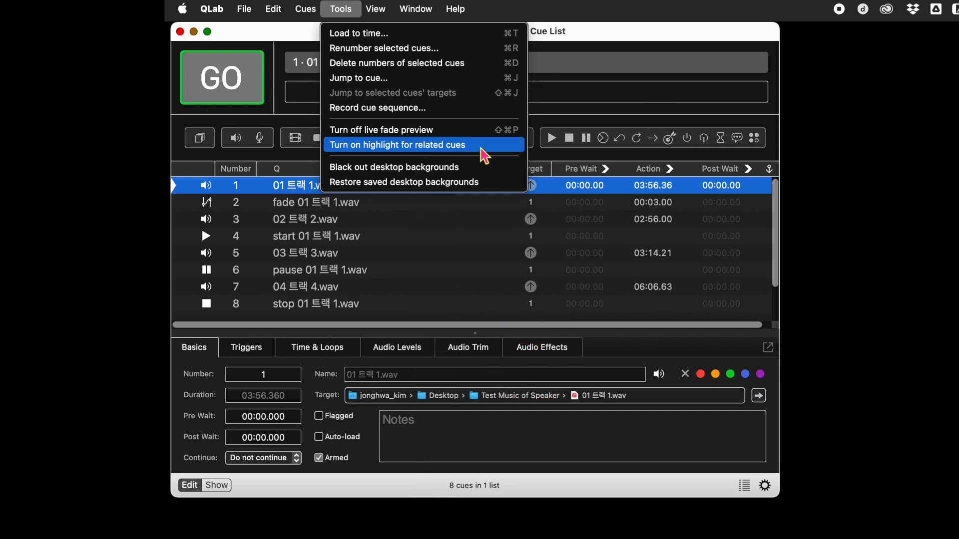
Turn on highlighting for related cues and check it by selecting several audio and control cues in the list
left_click(483, 146)
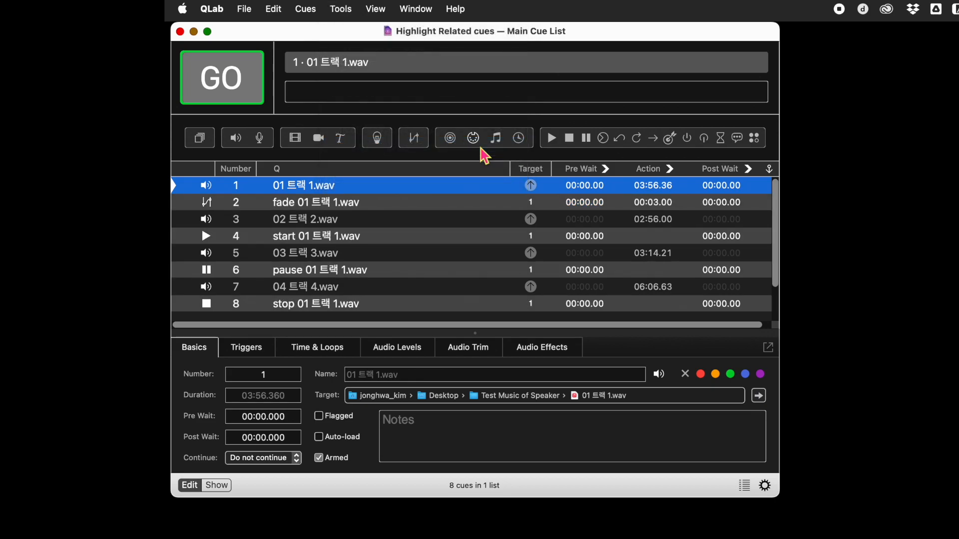
left_click(345, 221)
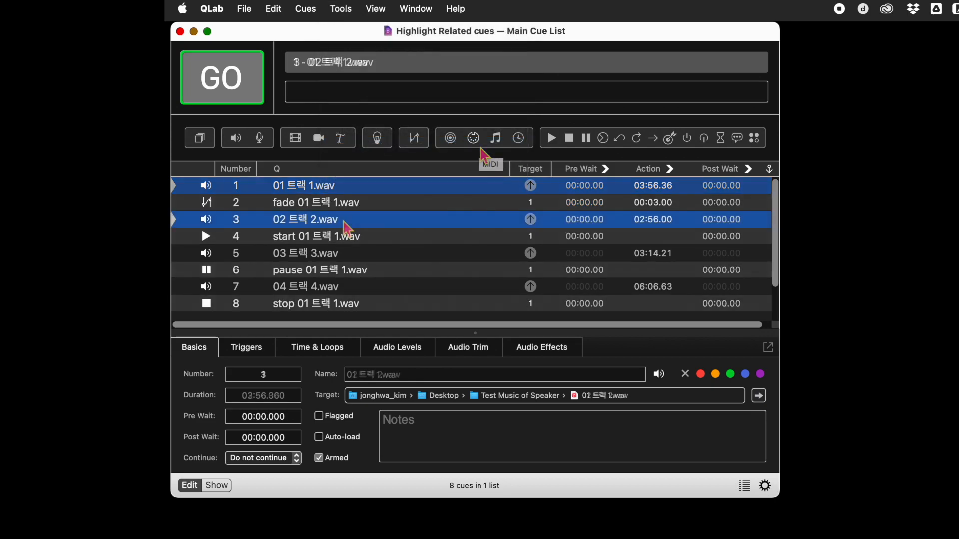
scroll(345, 222, "right", 1)
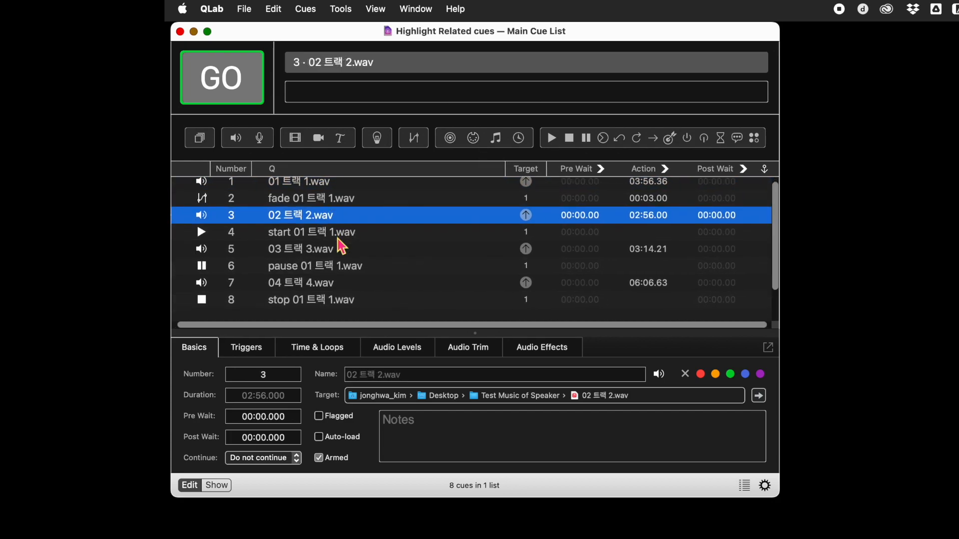
left_click(342, 237)
scroll(340, 250, "left", 1)
left_click(335, 252)
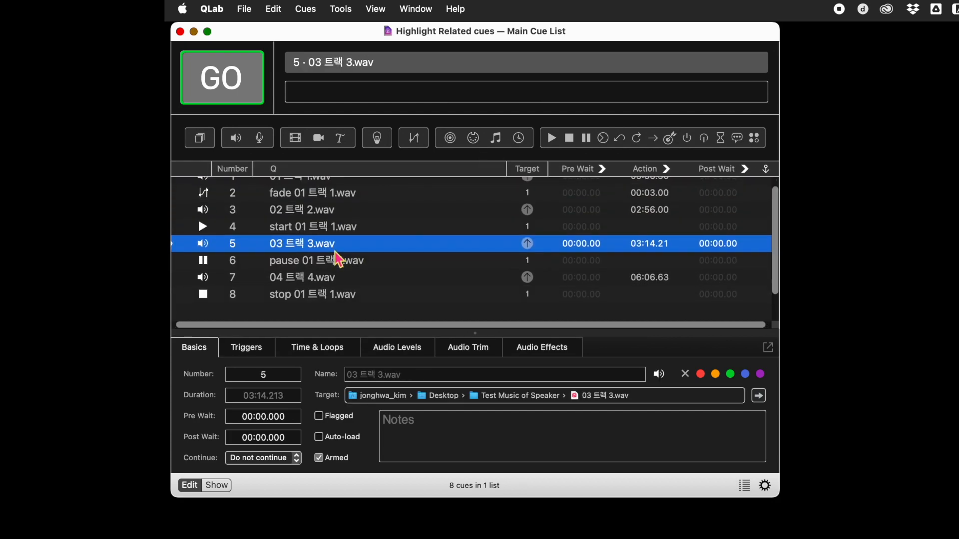
left_click(329, 282)
scroll(330, 280, "down", 1)
left_click(350, 253)
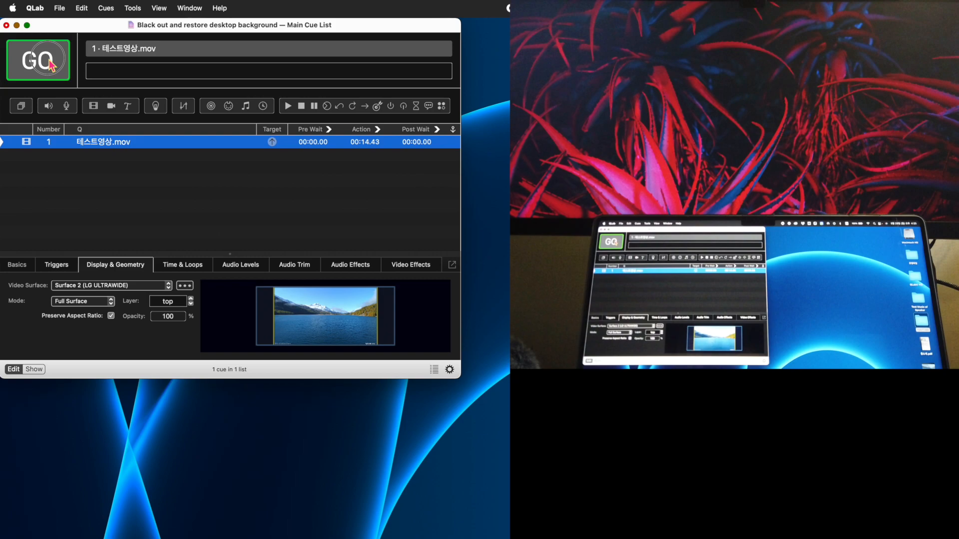
Run the "테스트영상.mov" video cue and black out the desktop backgrounds
left_click(50, 64)
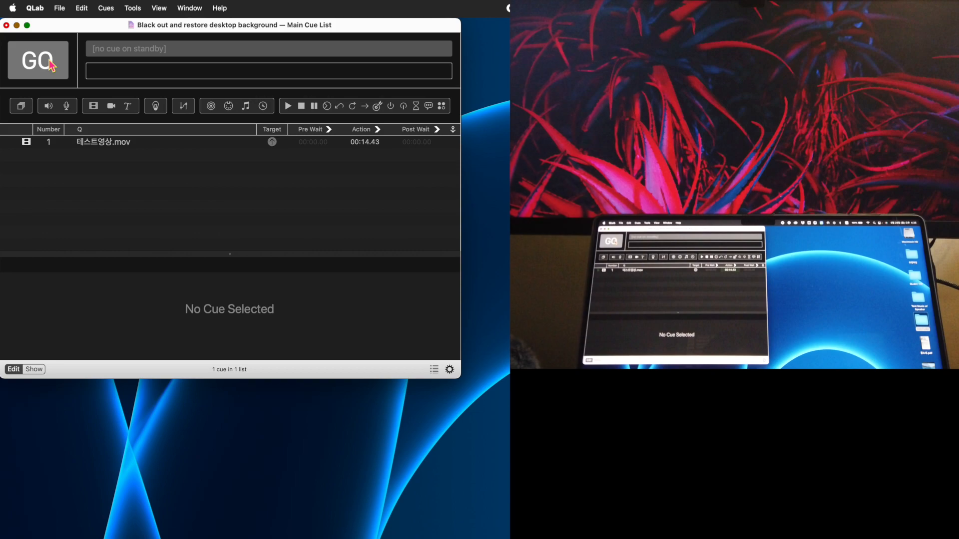
left_click(132, 8)
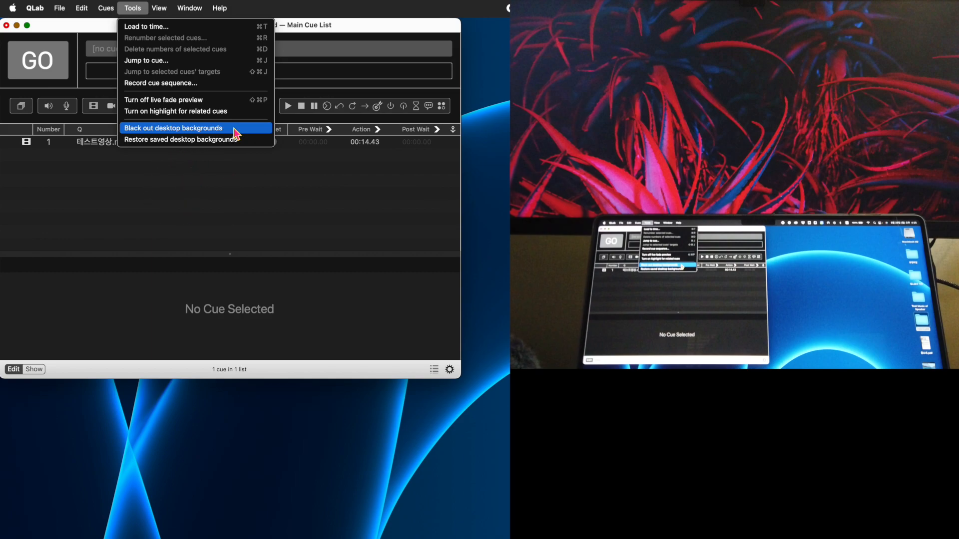
left_click(235, 132)
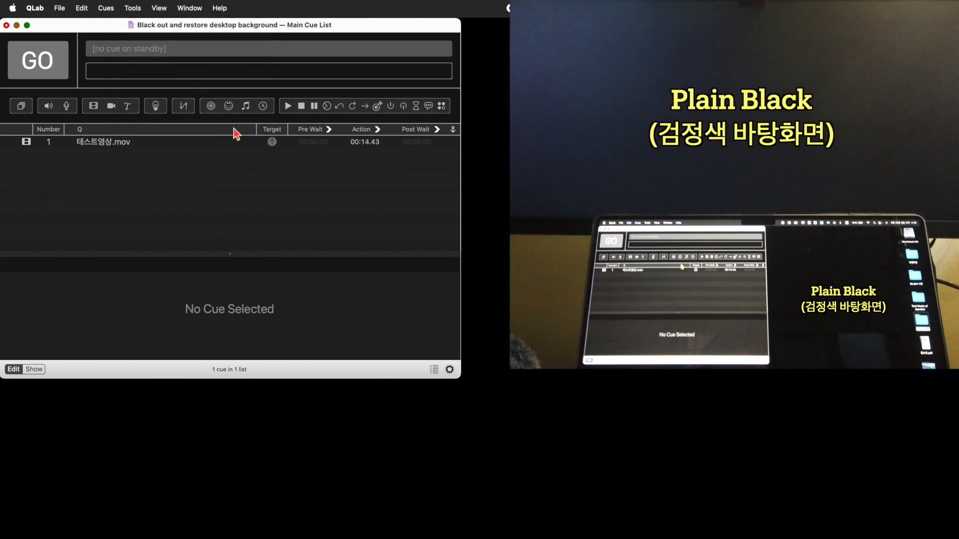
Restore the saved desktop backgrounds
left_click(133, 8)
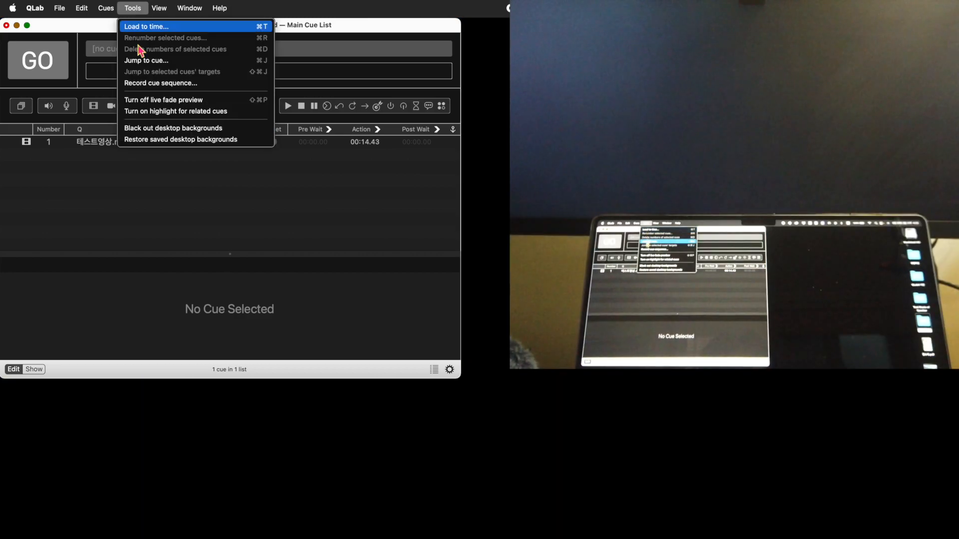
left_click(143, 141)
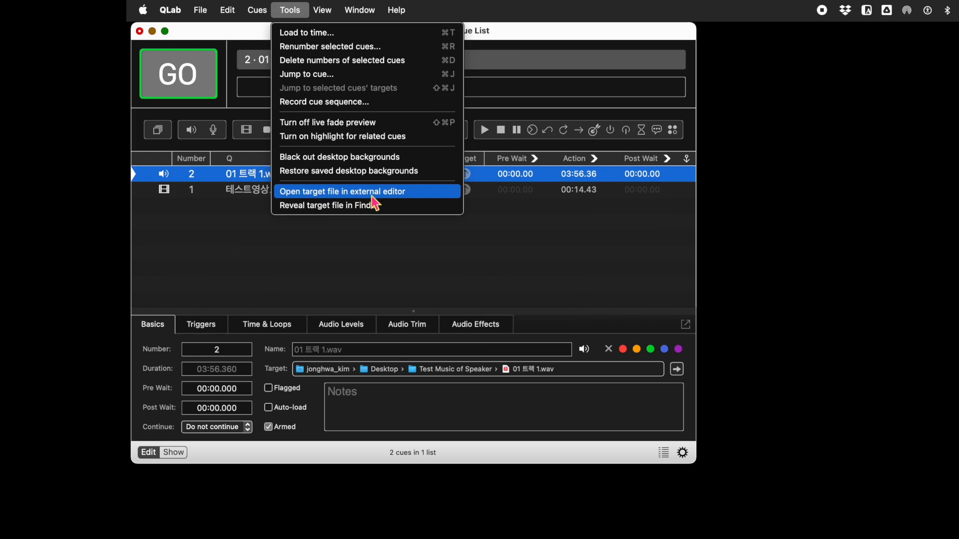
Open the target file of the "01 트랙 1.wav" cue in its external editor, and quit the Music app
left_click(438, 202)
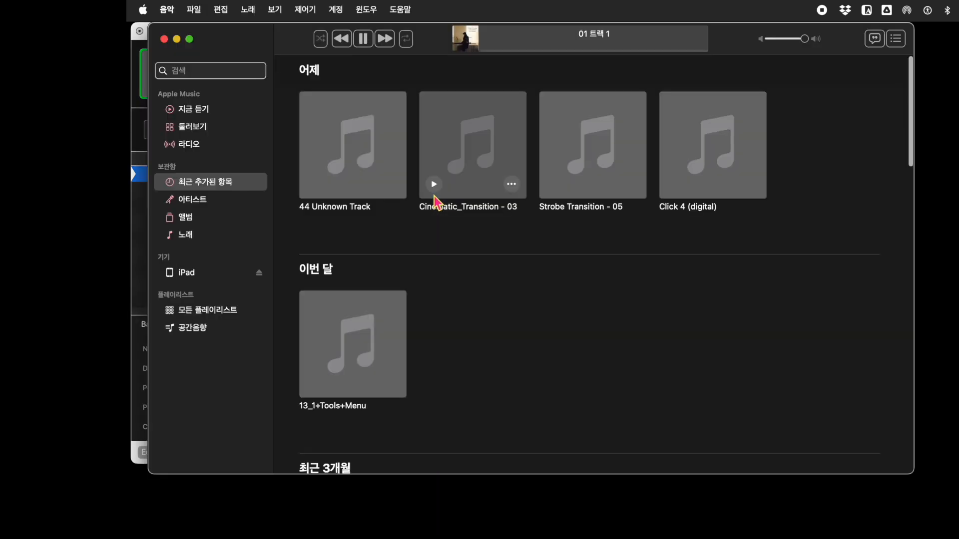
key("super+q")
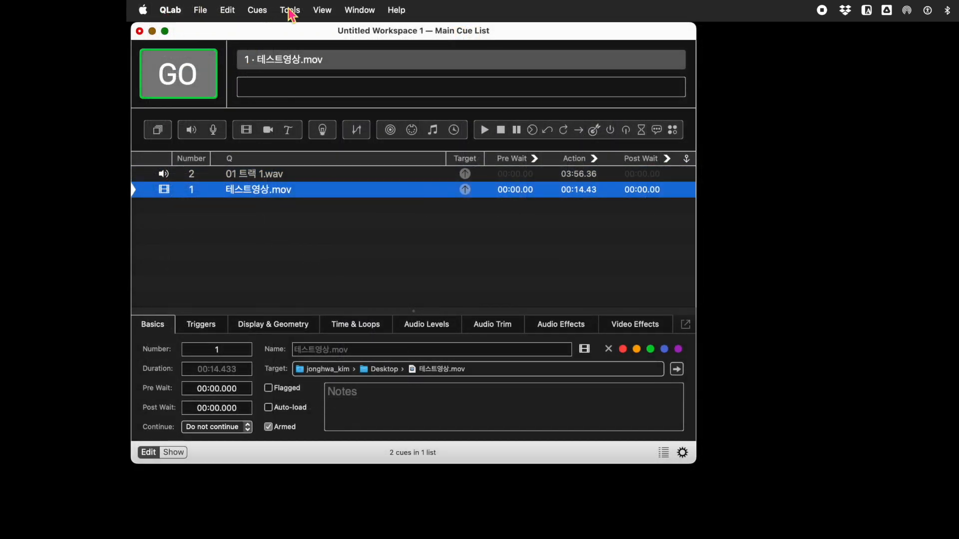
Open the target file of the "테스트영상.mov" cue in its external editor, pause playback, and quit QuickTime Player
left_click(290, 10)
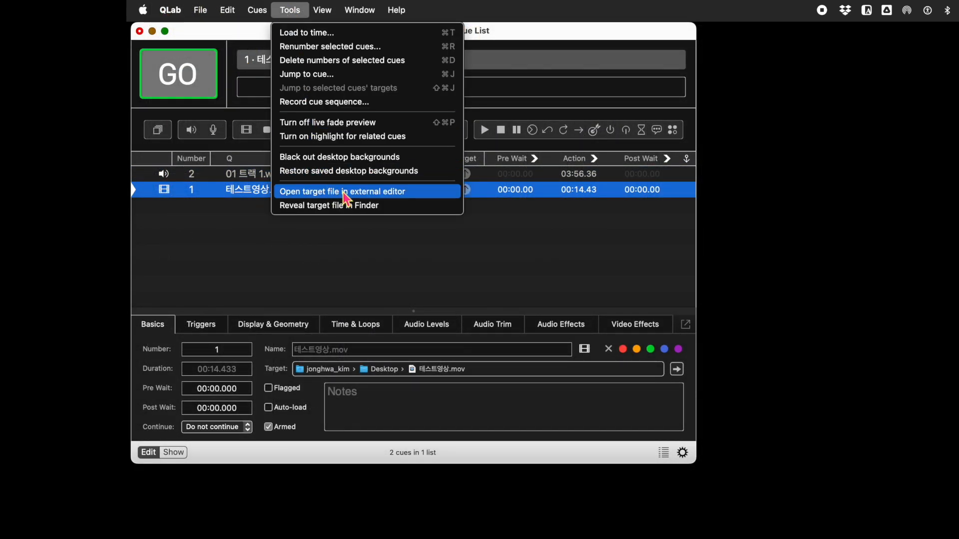
left_click(399, 193)
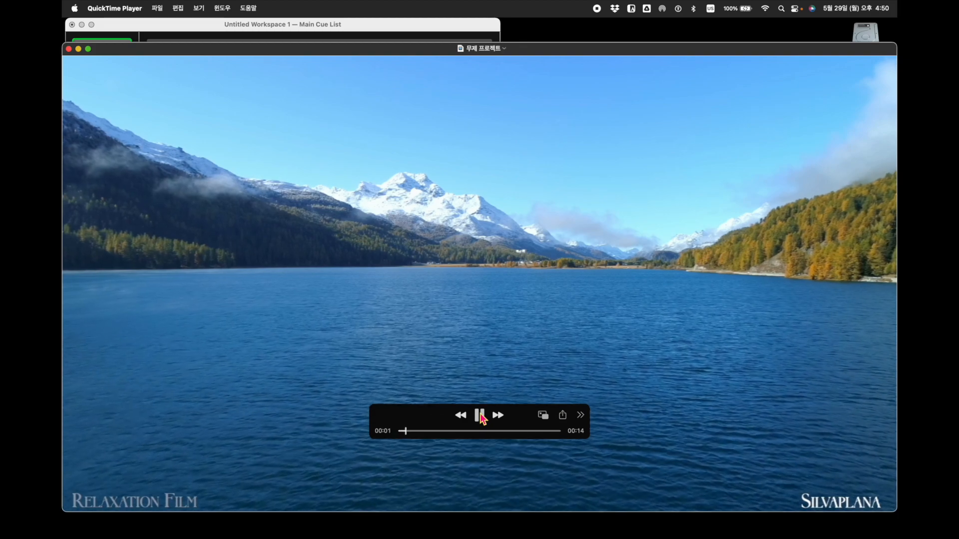
left_click(480, 415)
key("super+q")
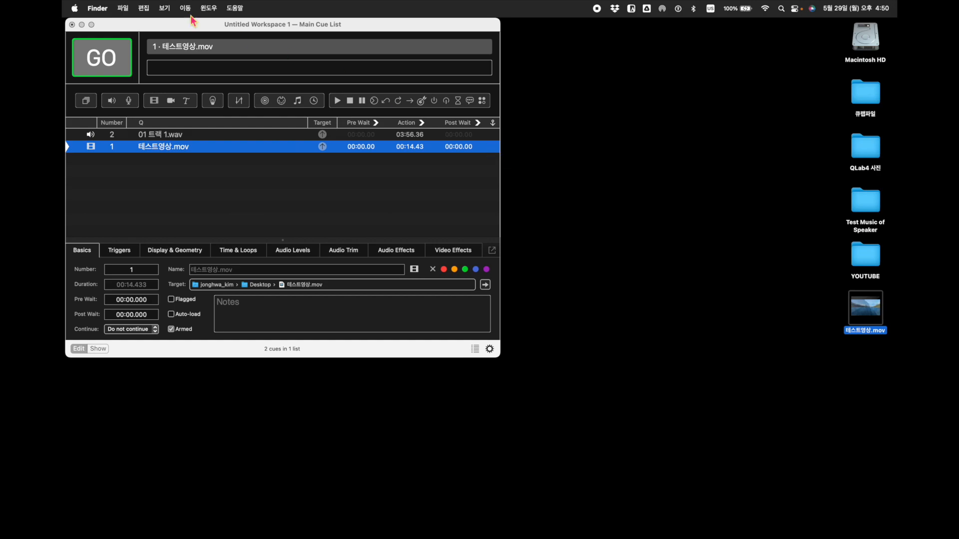
In Finder's file info for 테스트영상.mov, set 무비스트 as the default application for all .mov files
left_click(123, 8)
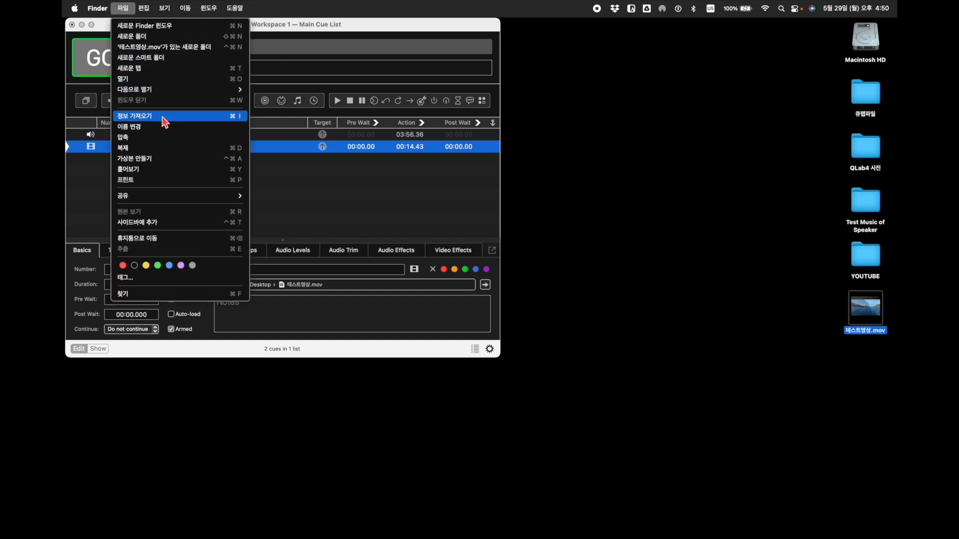
left_click(145, 116)
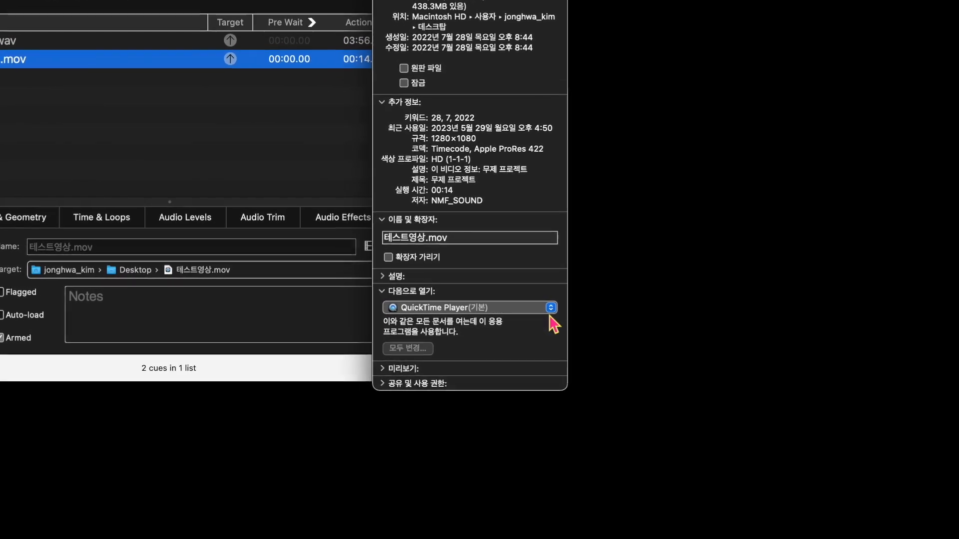
left_click(551, 310)
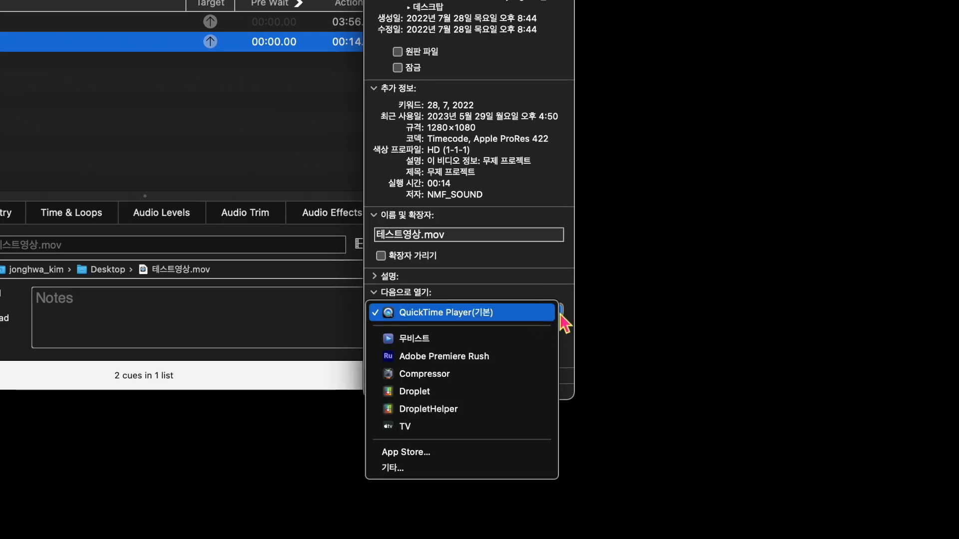
left_click(415, 337)
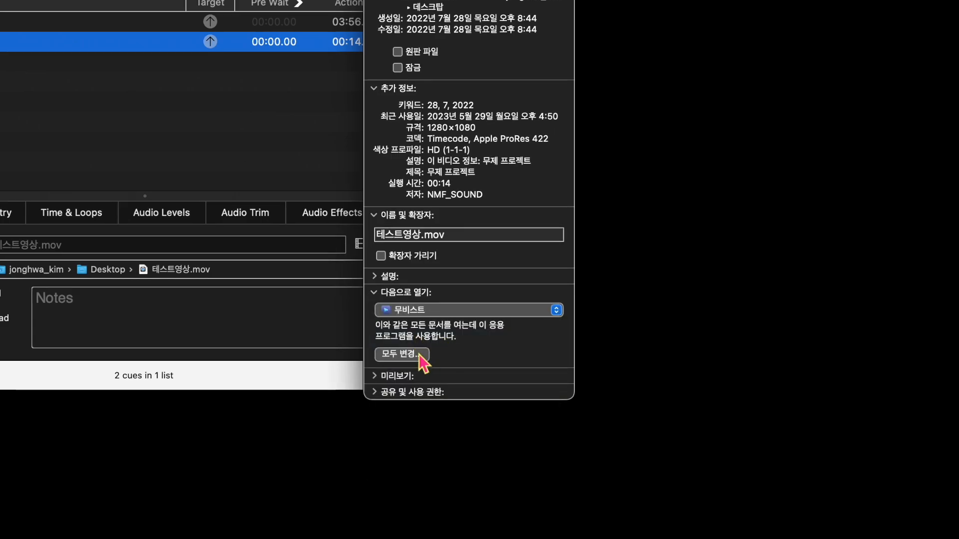
left_click(421, 356)
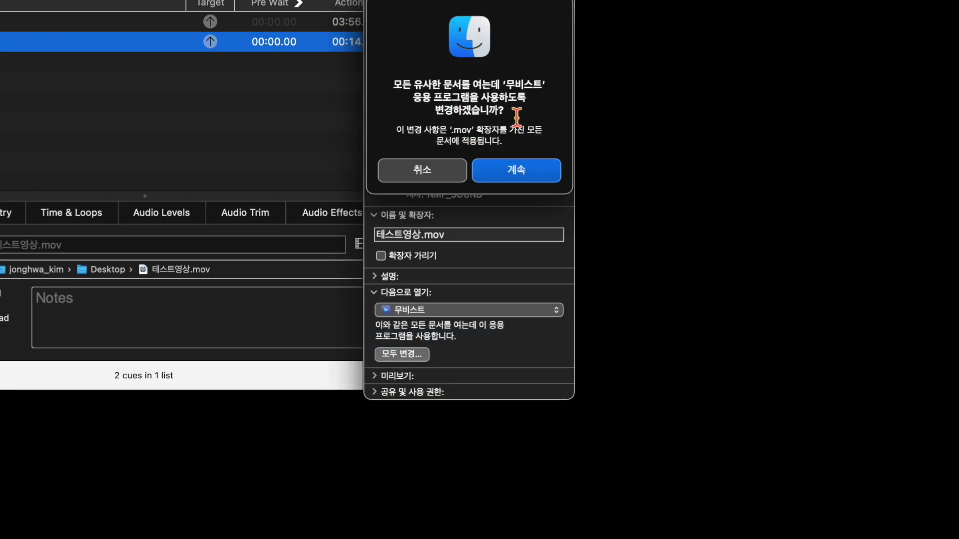
left_click(516, 170)
Open the target file of the video cue in the external editor again to test the new default application
left_click(187, 8)
left_click(243, 149)
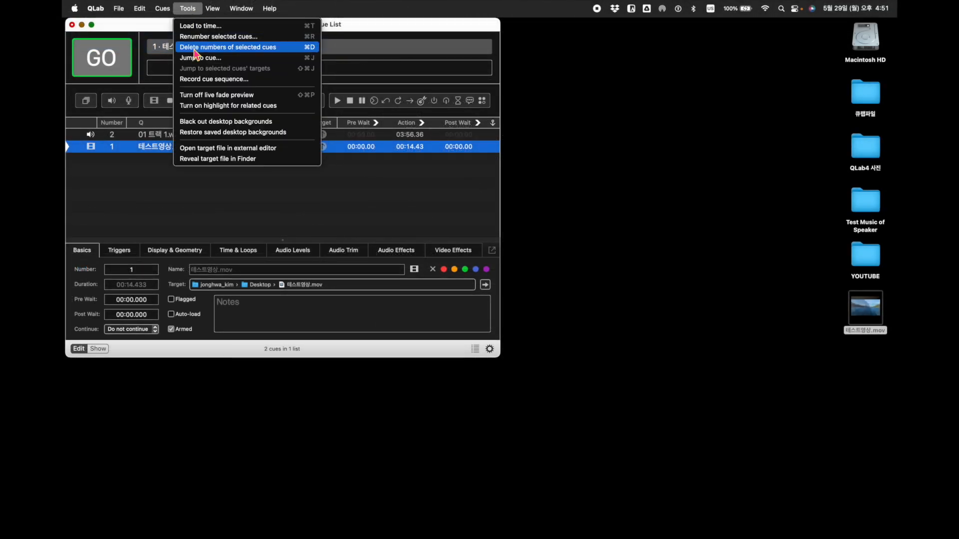
left_click(244, 148)
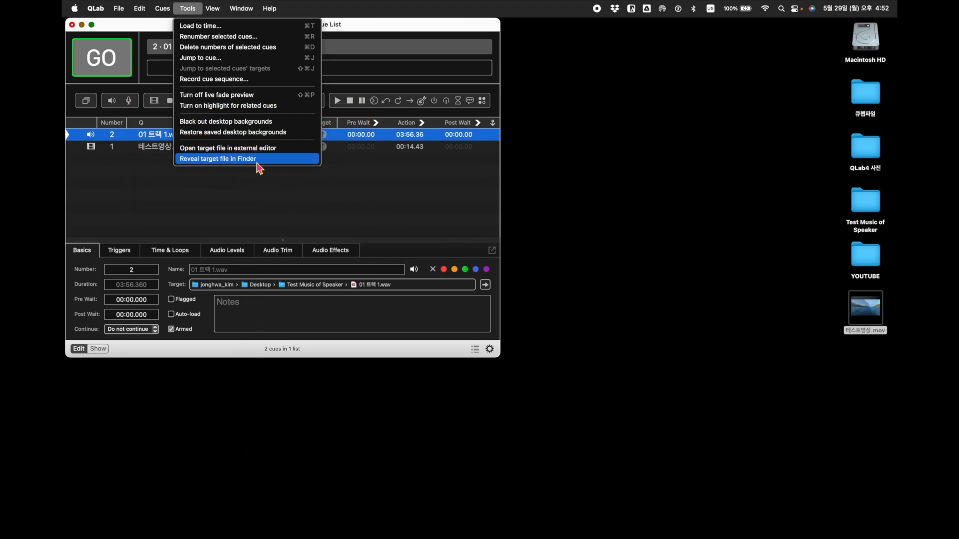
Reveal the target files of the 01 트랙 1.wav and 테스트영상.mov cues in Finder
left_click(257, 162)
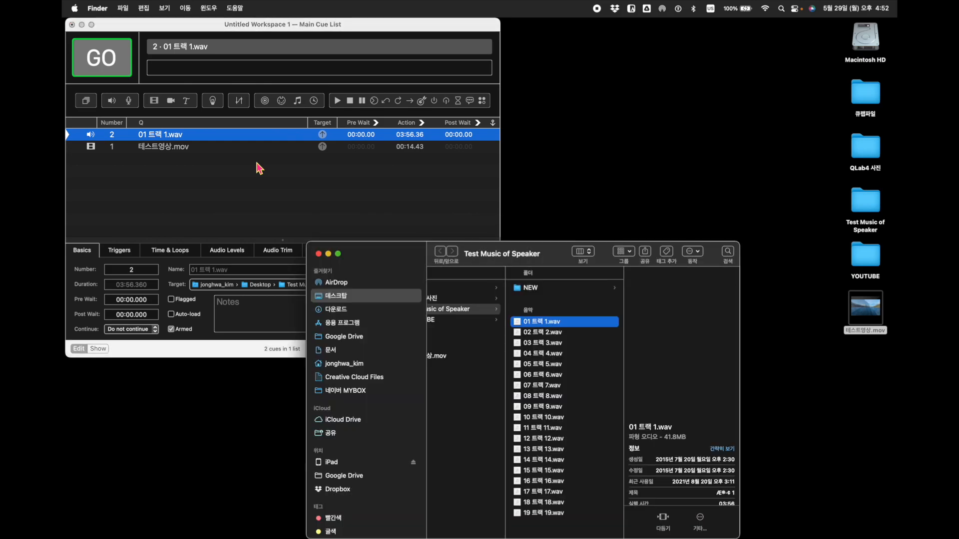
left_click(167, 148)
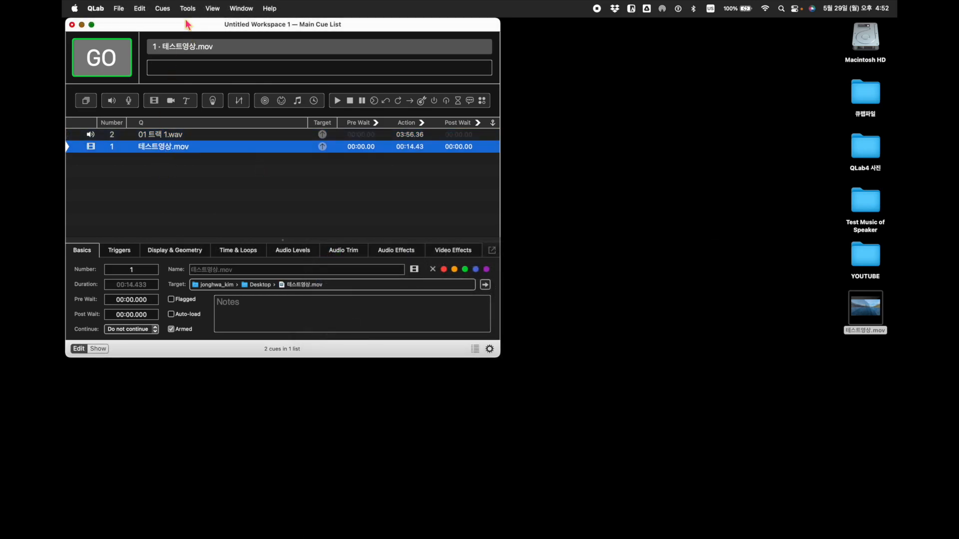
left_click(188, 8)
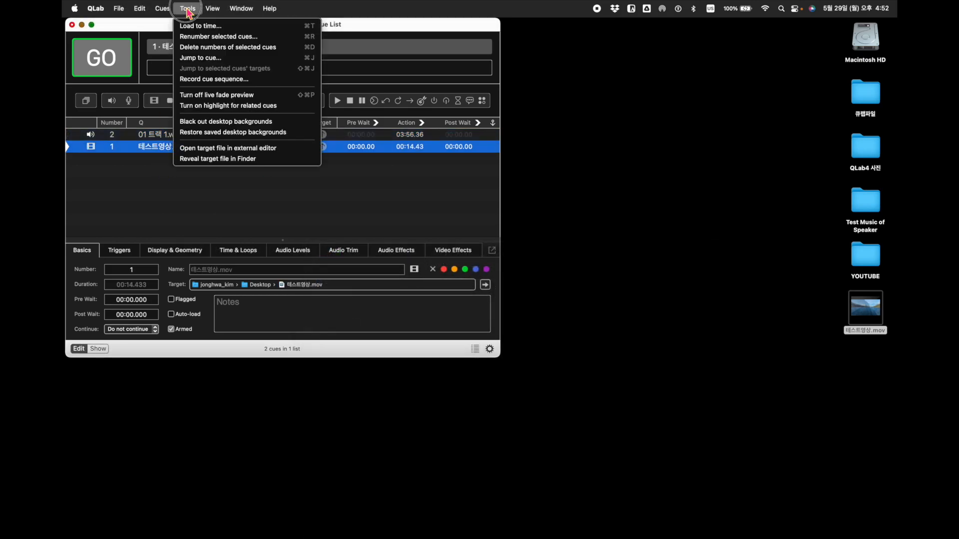
left_click(209, 160)
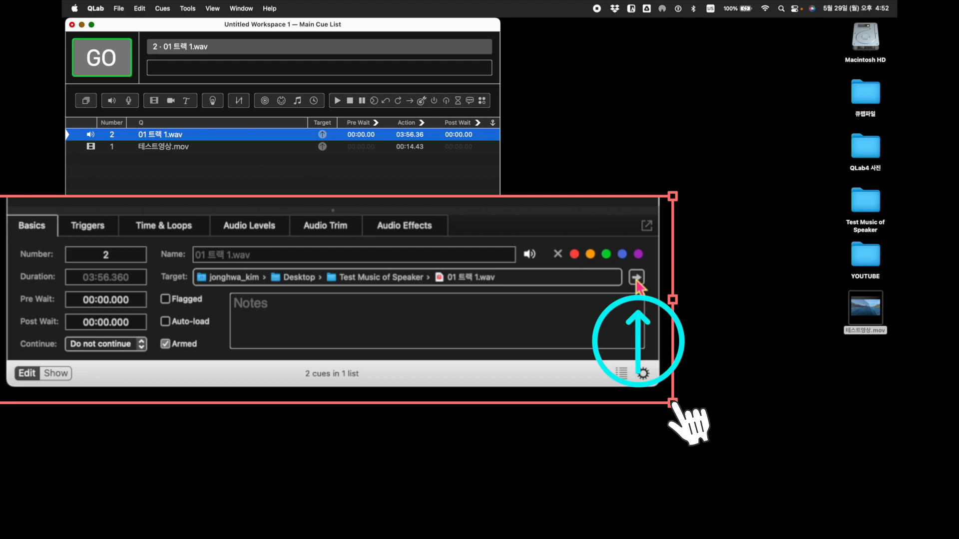
Reveal the audio and video cues' target files in Finder again, directly from each cue's target path
left_click(485, 286)
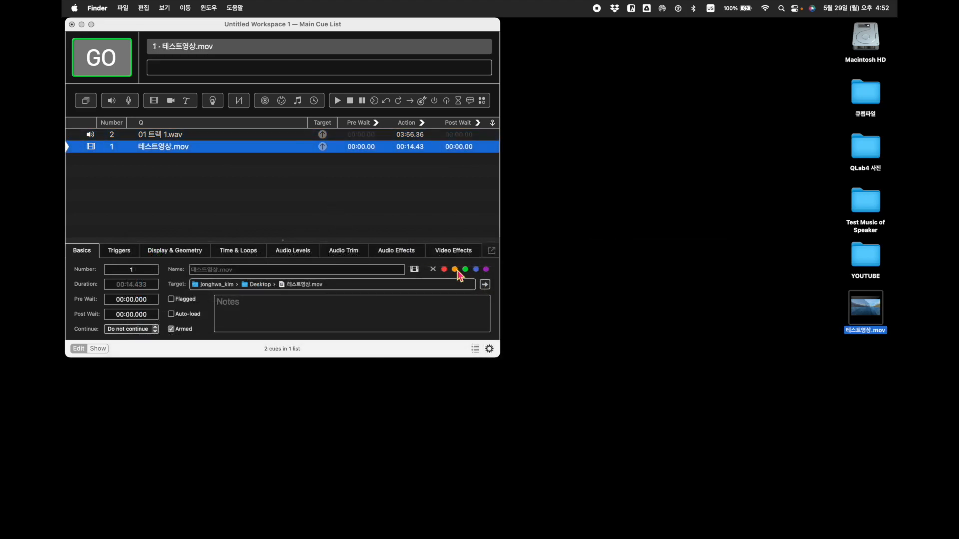
left_click(485, 284)
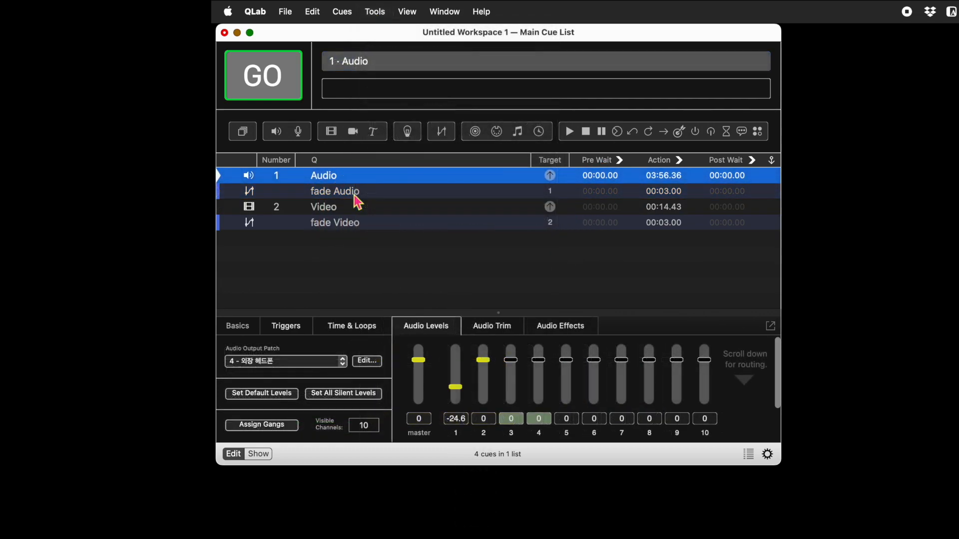
Set the fade Audio cue's parameters from its target, applying all Audio properties, including Levels and Gangs
left_click(355, 197)
left_click(374, 11)
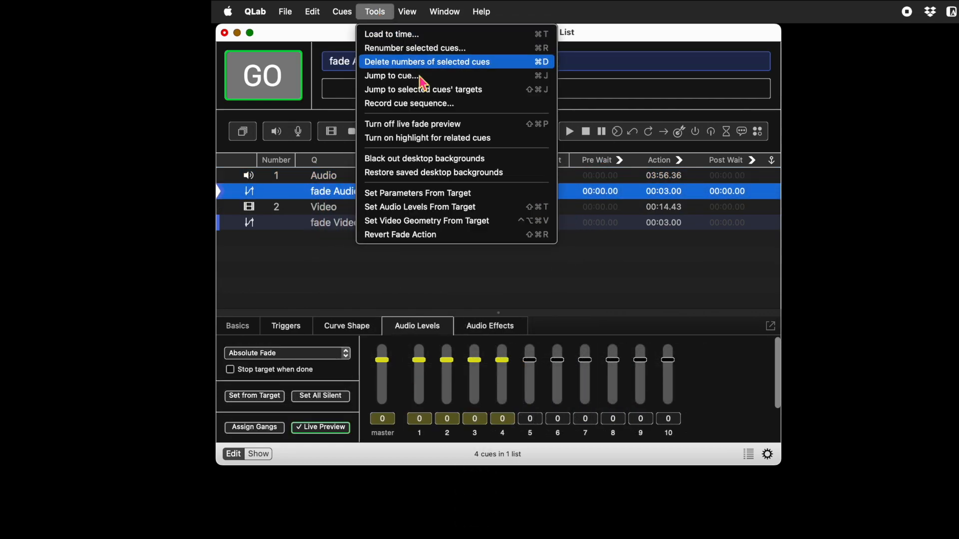
left_click(458, 195)
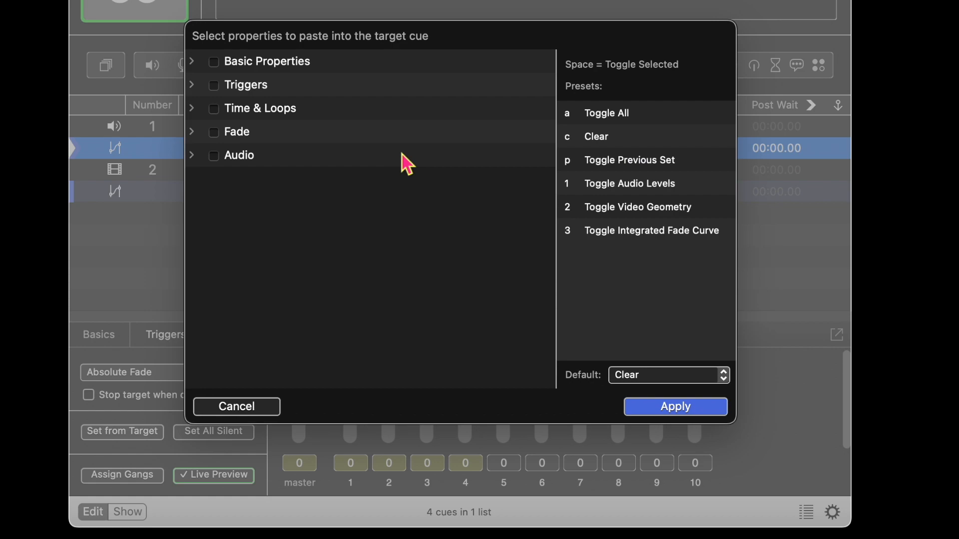
left_click(192, 157)
left_click(220, 158)
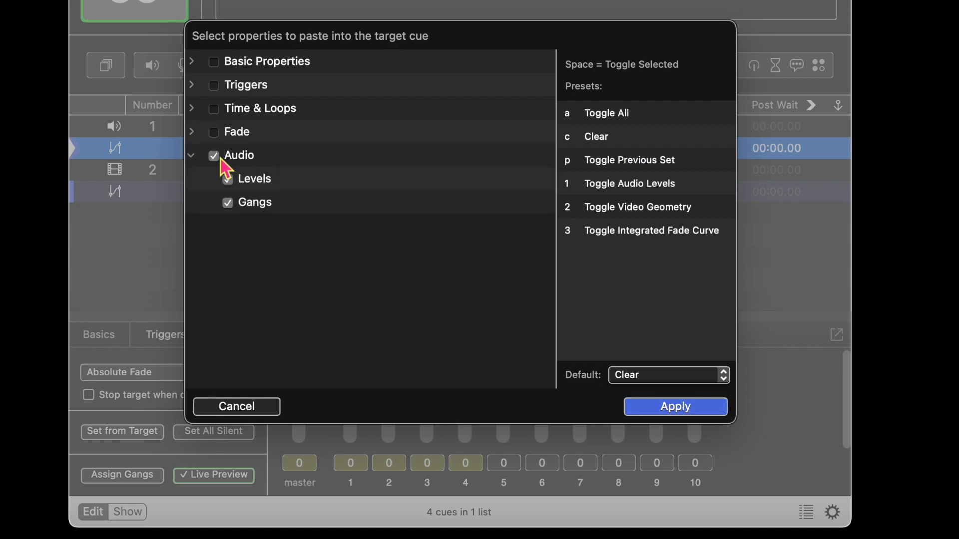
left_click(682, 417)
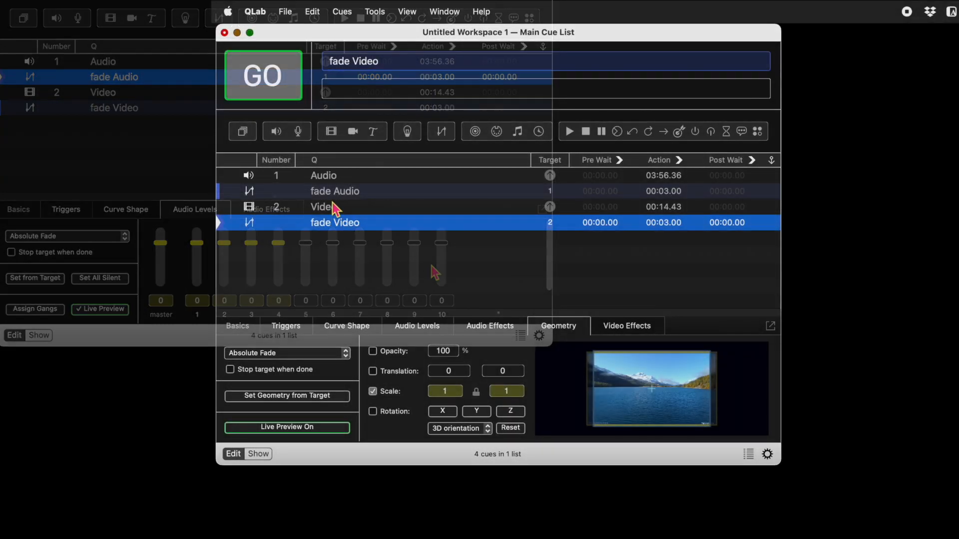
Set the fade Video cue's parameters from its target cue and apply the chosen properties
left_click(334, 208)
left_click(335, 225)
left_click(375, 12)
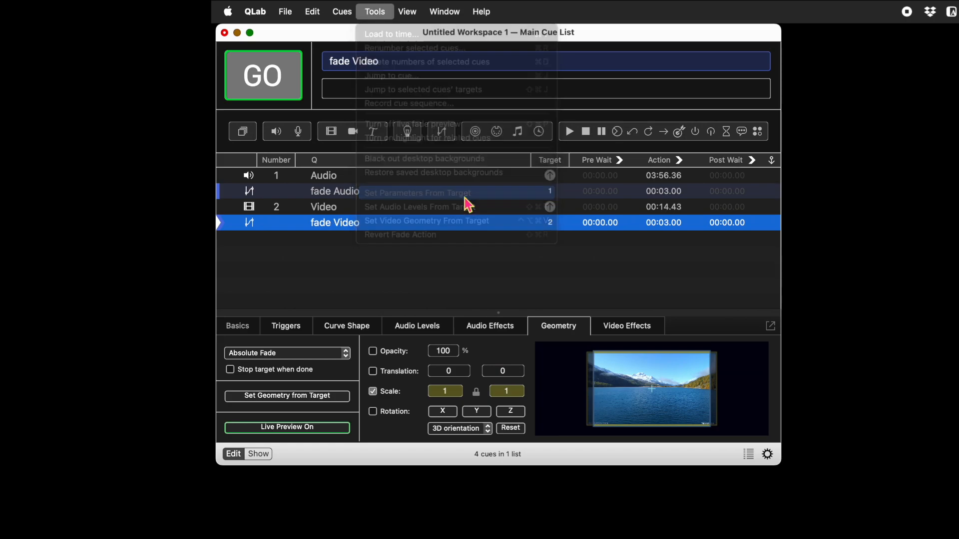
left_click(465, 197)
left_click(329, 217)
left_click(653, 379)
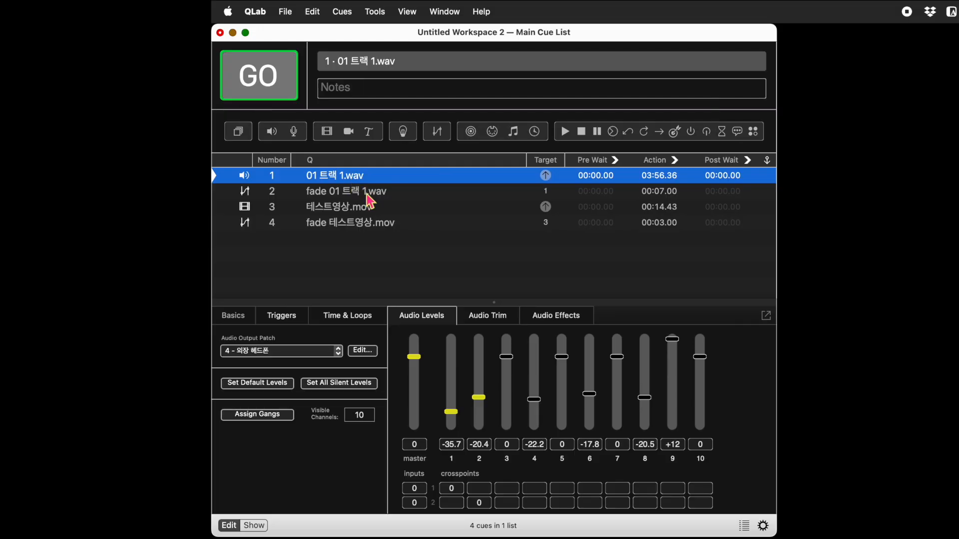
Set the audio levels of the fade 01 트랙 1.wav cue from its target cue
left_click(369, 195)
left_click(374, 12)
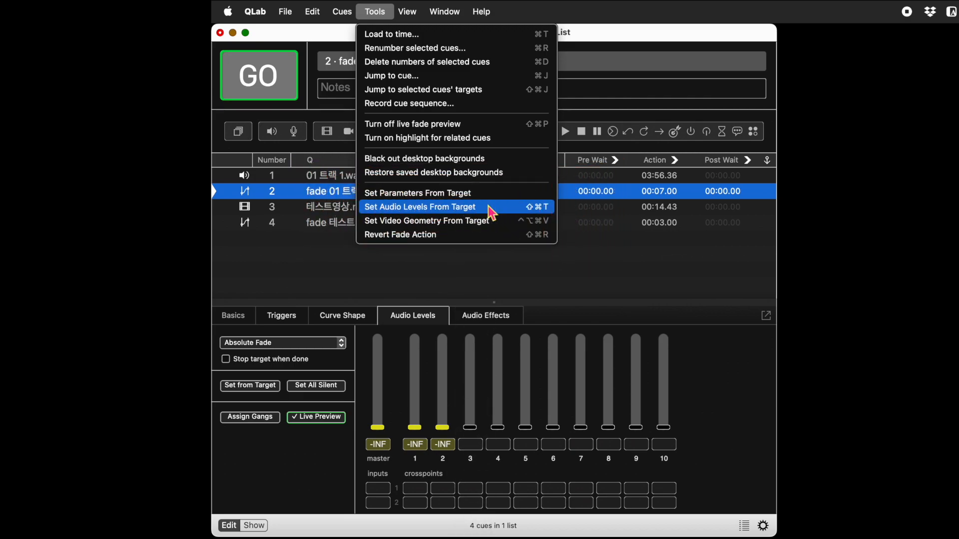
left_click(495, 210)
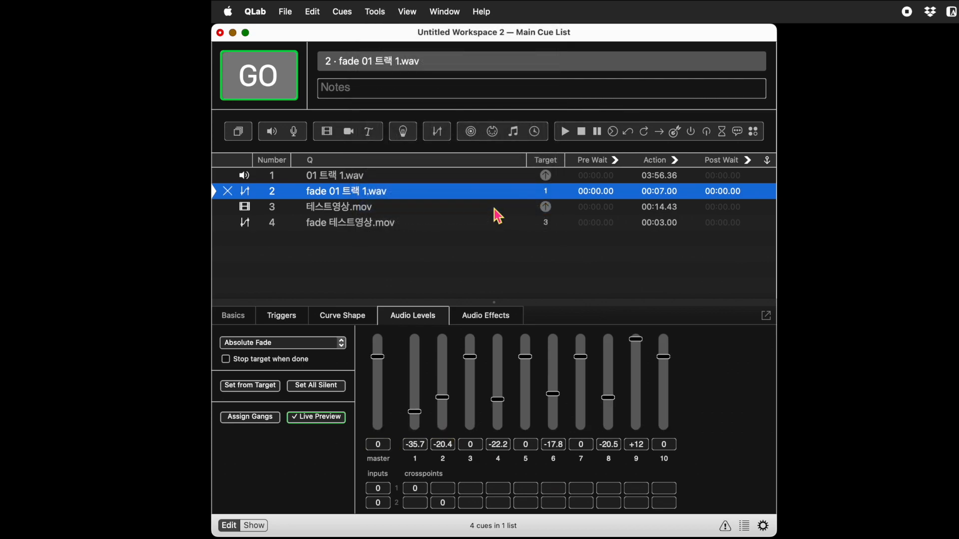
left_click(495, 208)
Set the video geometry of the fade 테스트영상.mov cue from its target cue
left_click(413, 228)
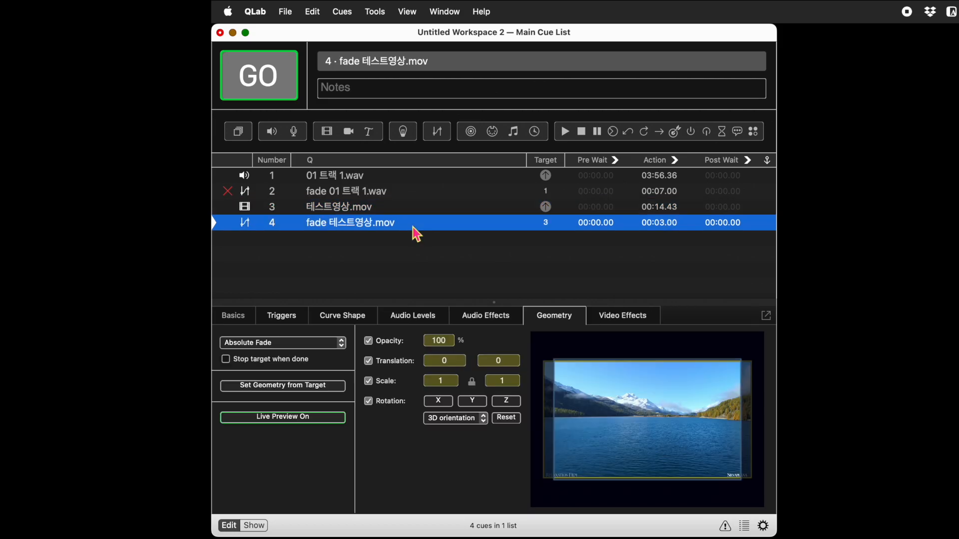
left_click(380, 12)
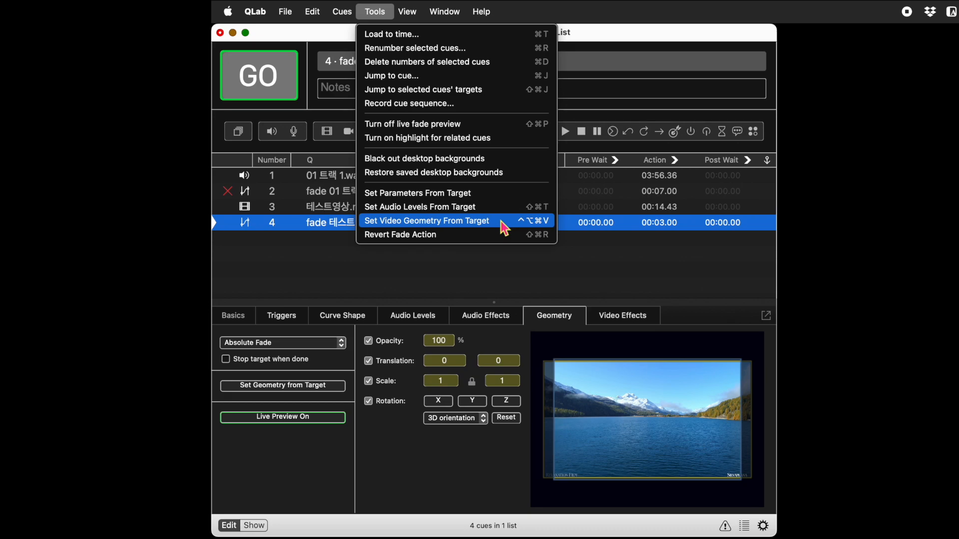
left_click(505, 227)
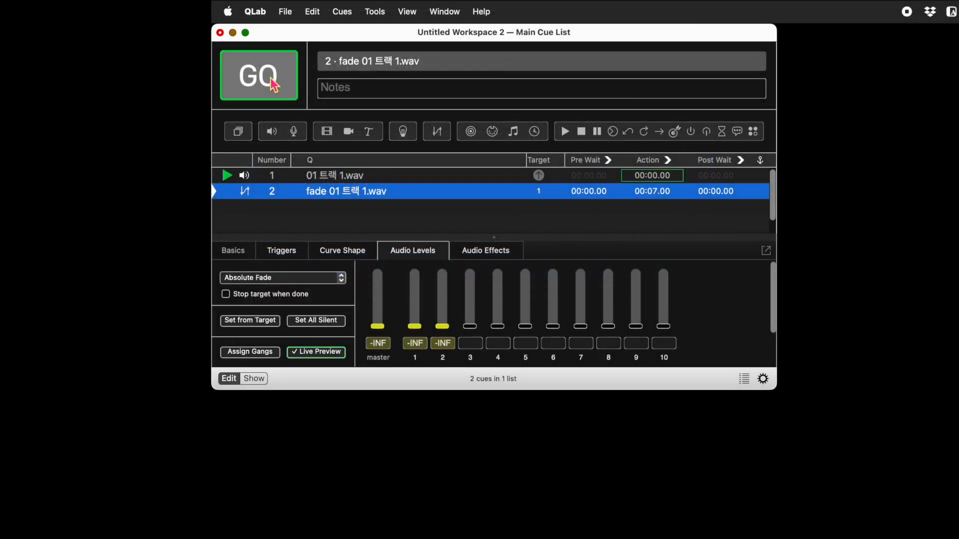
Run the fade 01 트랙 1.wav cue on the playing audio, and revert the fade action once it finishes
left_click(272, 82)
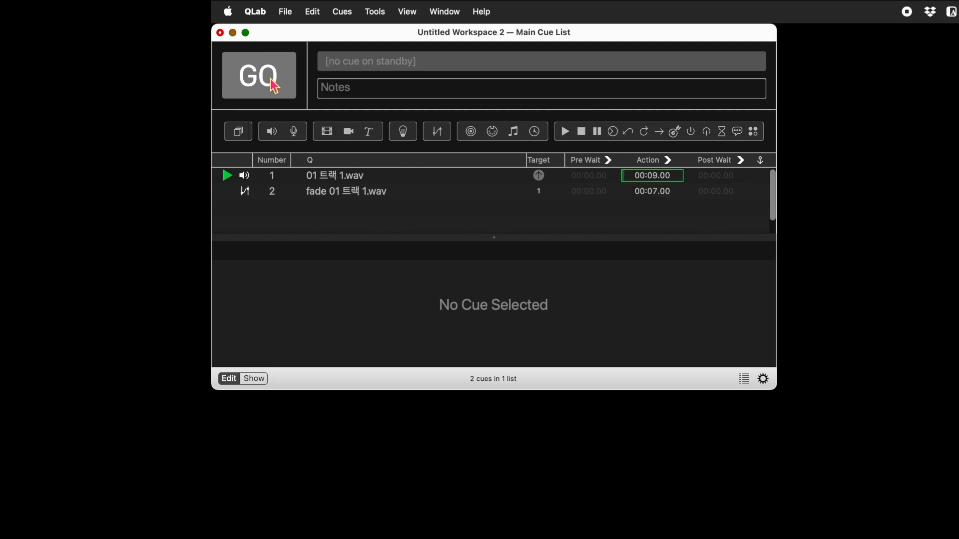
left_click(384, 196)
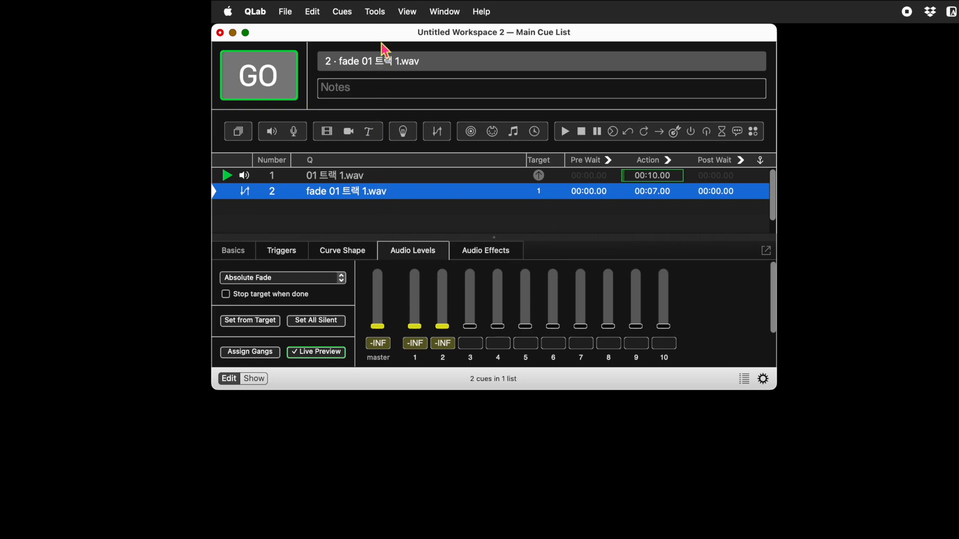
left_click(380, 11)
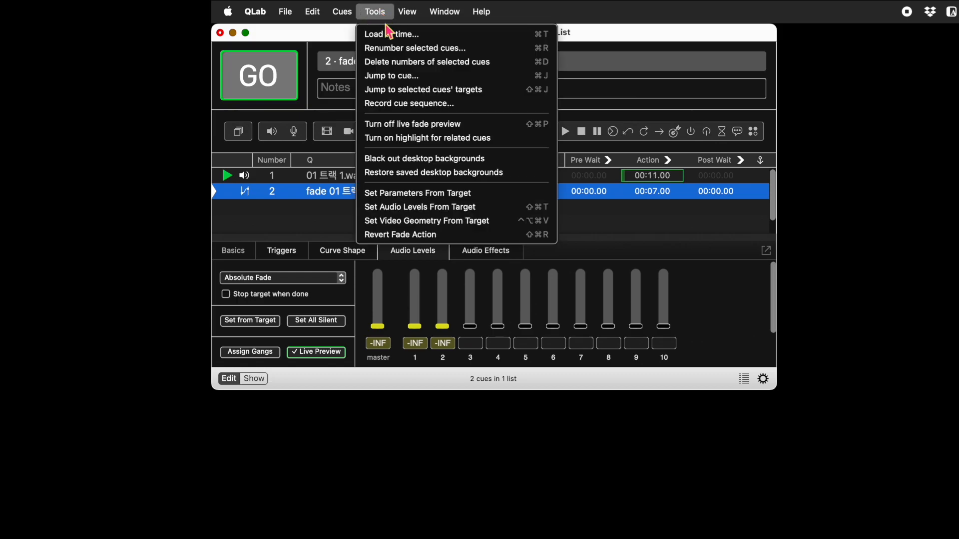
left_click(457, 235)
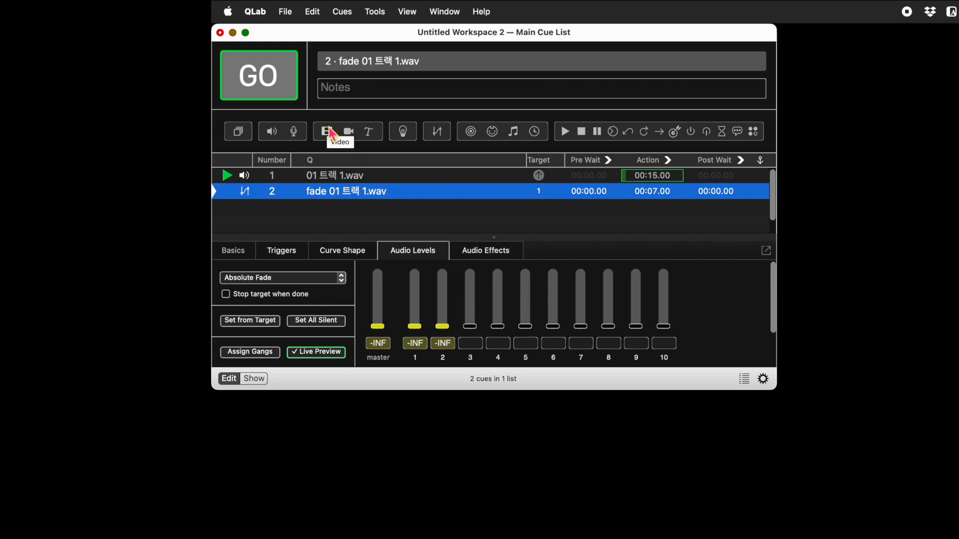
Stop playback, restart the audio cue and its fade, and revert the fade action while the fade is running
key("Escape")
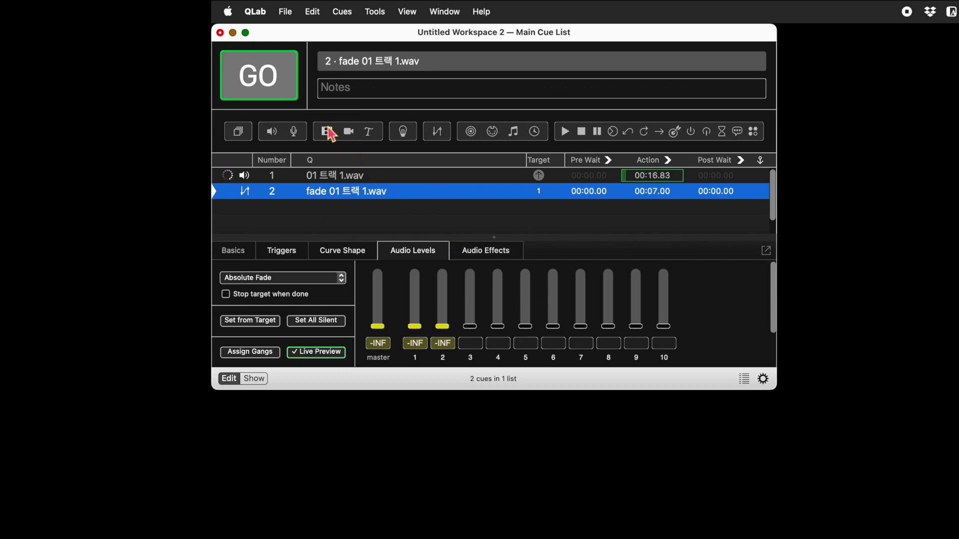
left_click(277, 79)
key("space")
left_click(351, 194)
left_click(374, 11)
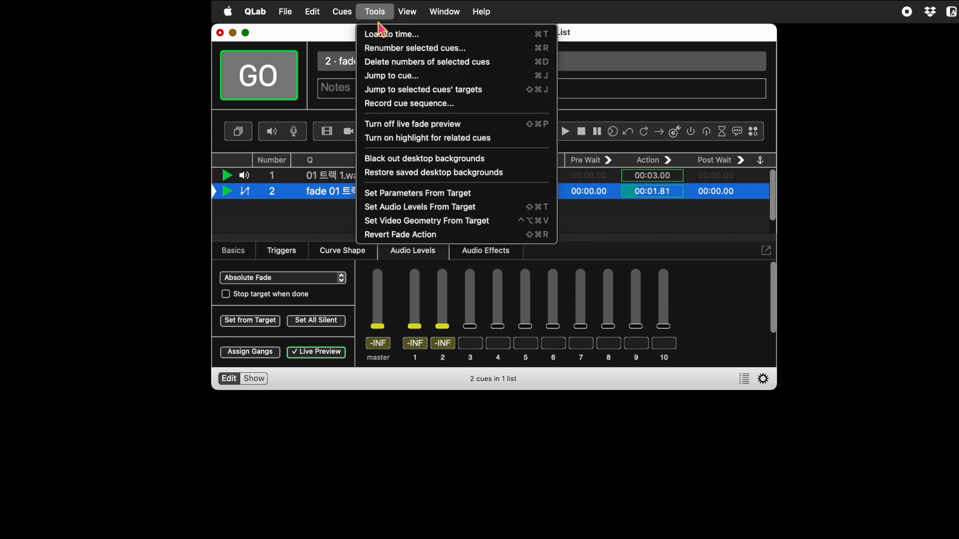
left_click(414, 236)
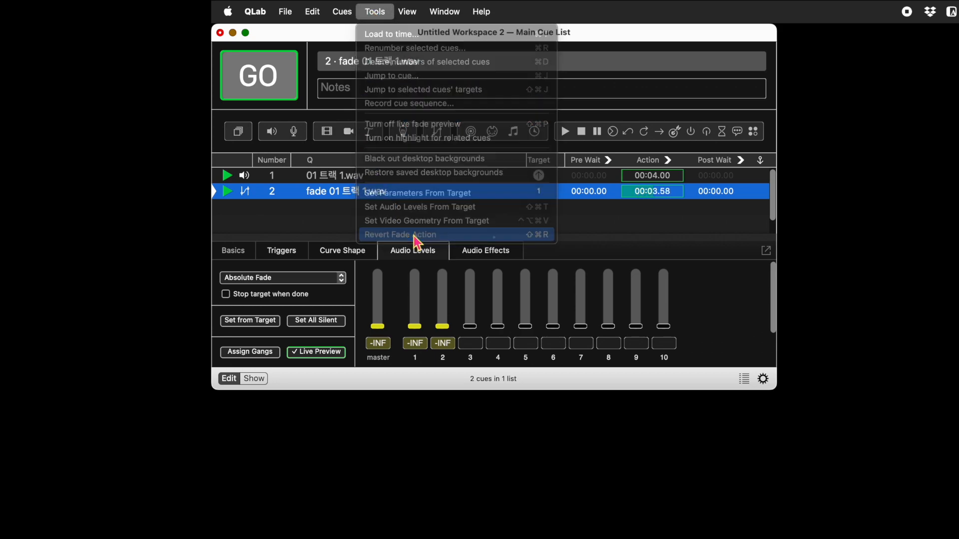